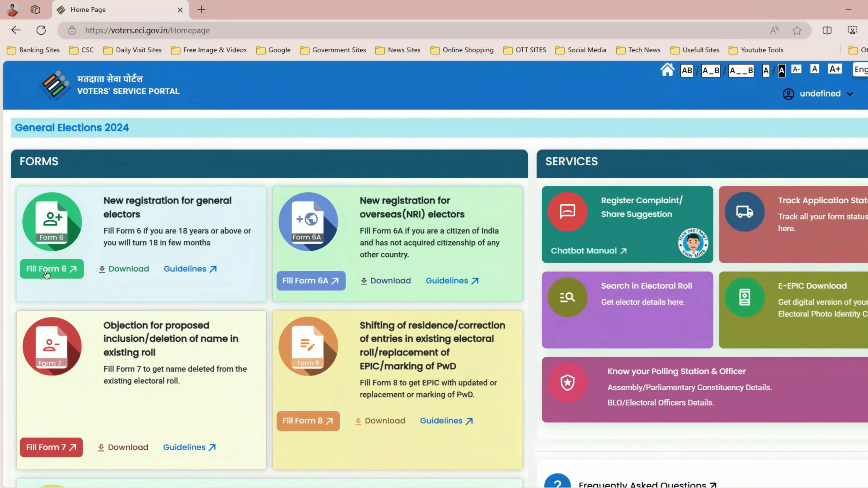
Open the new-voter Form 6 and switch its language to Kannada.
click(47, 272)
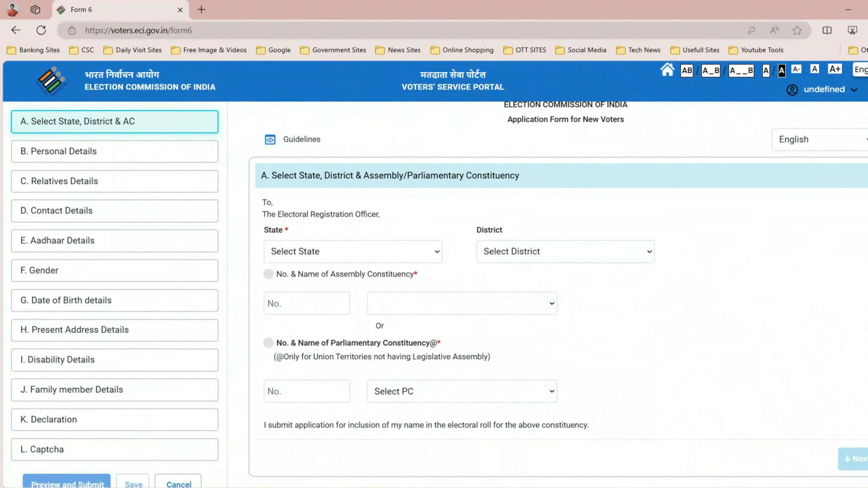
click(861, 144)
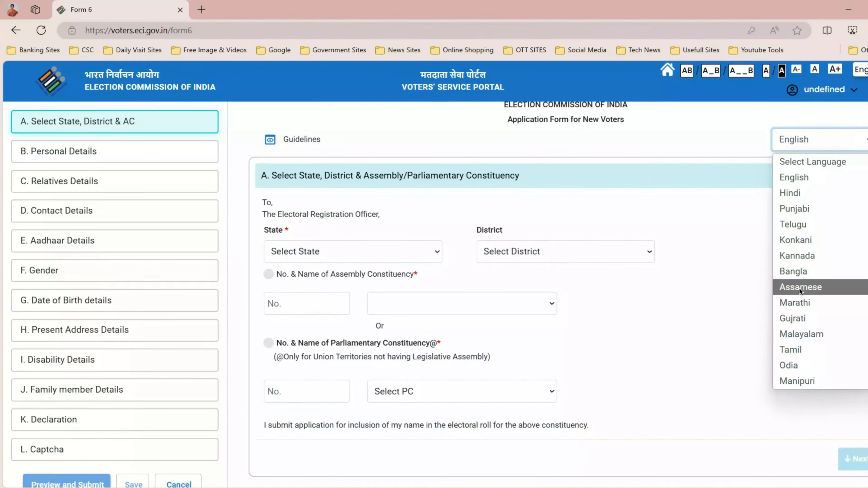
click(797, 255)
Select Karnataka as the state and pick the district, then choose the assembly constituency.
click(396, 251)
key(k)
click(396, 250)
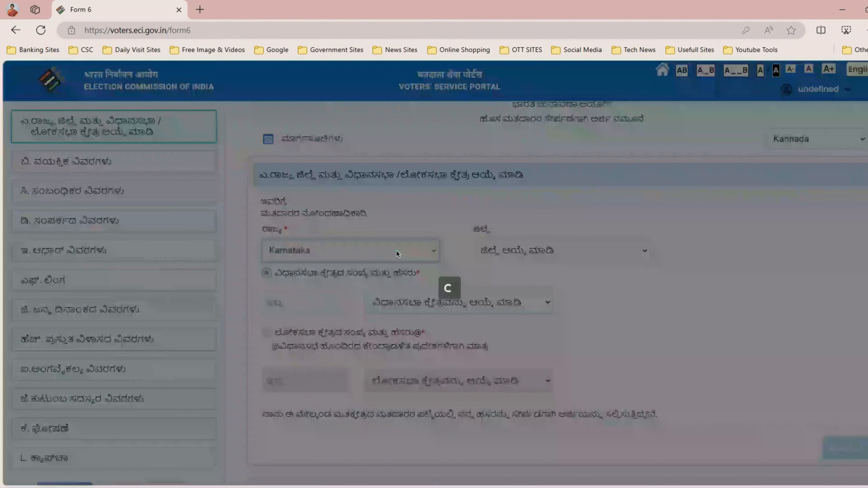
click(546, 253)
key(r)
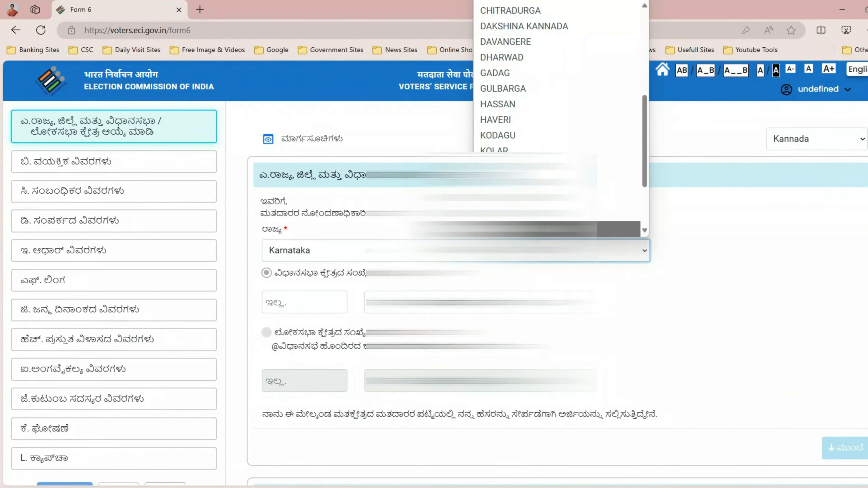
key(Return)
click(458, 303)
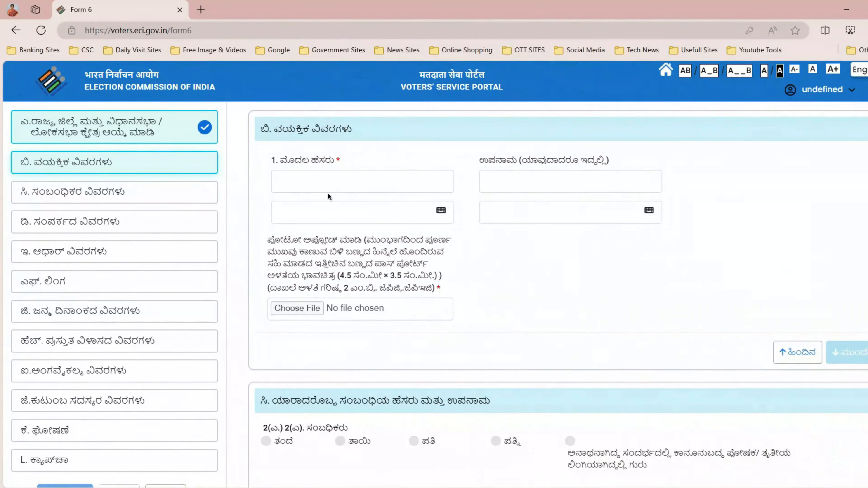
Enter the applicant's first name and surname, accepting their Kannada versions.
click(328, 190)
text(Praveen R)
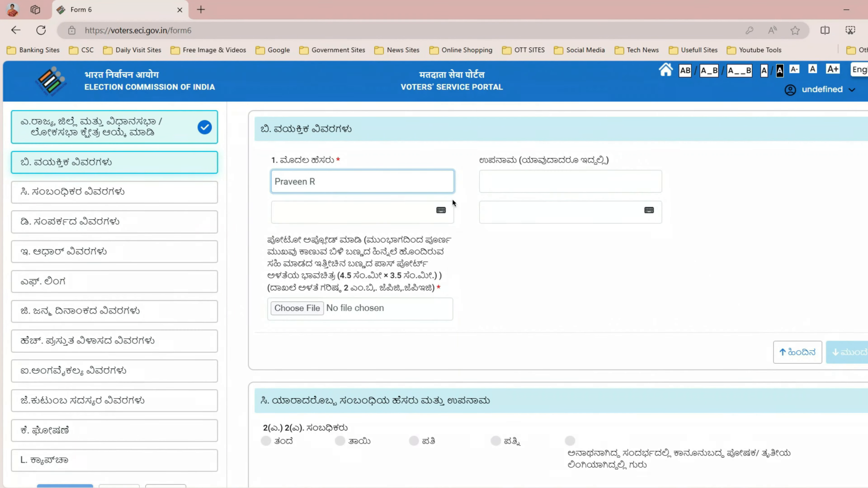
click(504, 188)
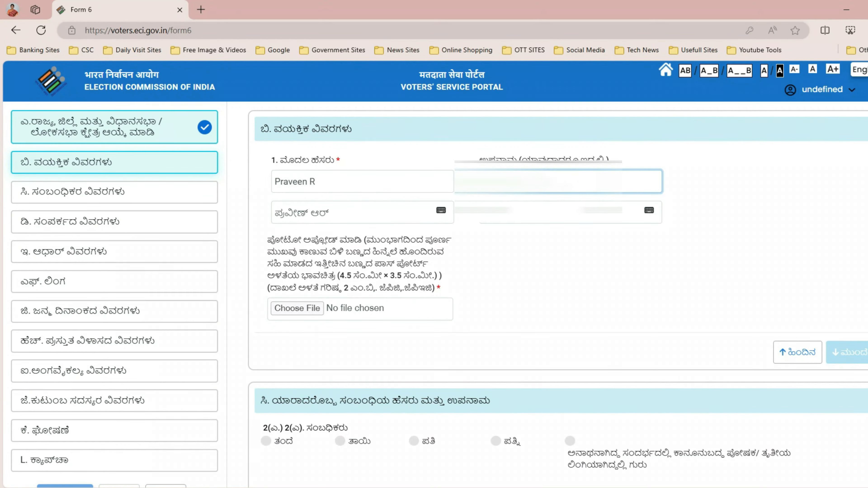
click(550, 281)
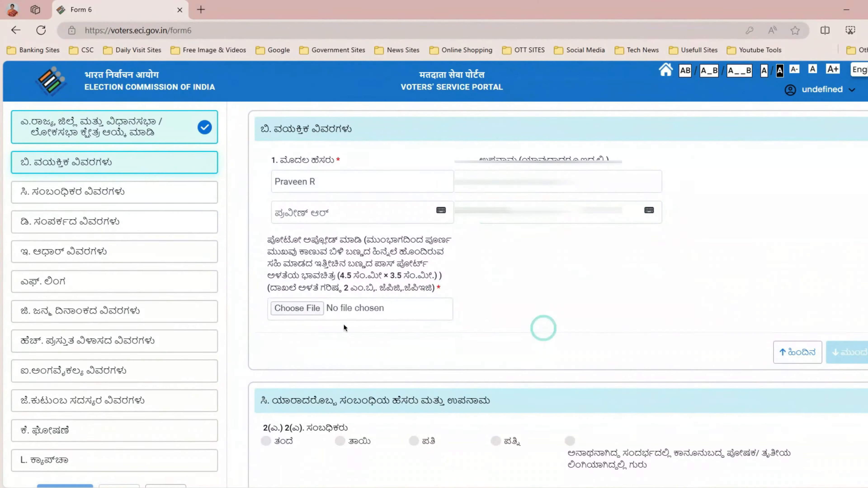
Upload the applicant's passport photo, save the crop, and dismiss the face-check notice.
click(297, 308)
double_click(268, 88)
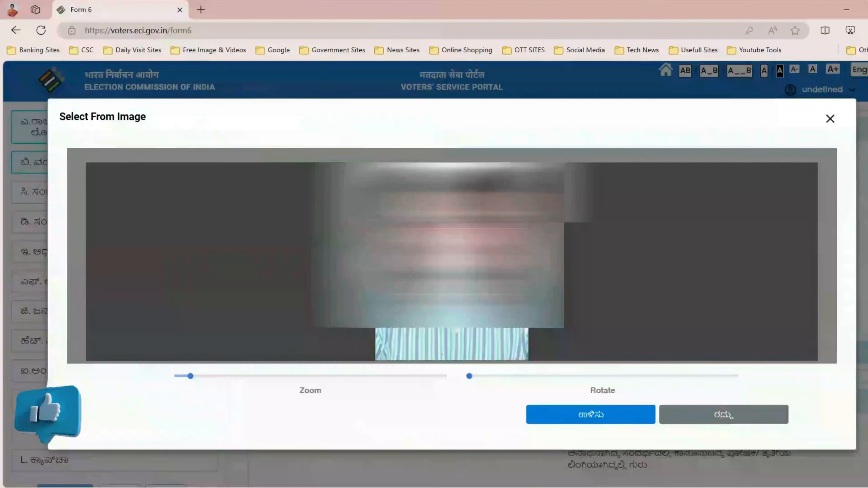
click(595, 413)
click(649, 293)
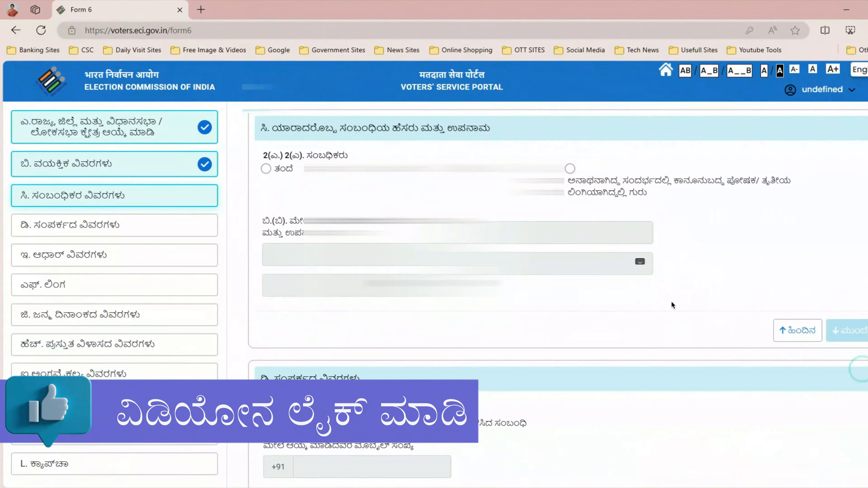
Record the father as relative with his name and surname, including Kannada versions.
click(266, 169)
click(299, 255)
text(Ramesh)
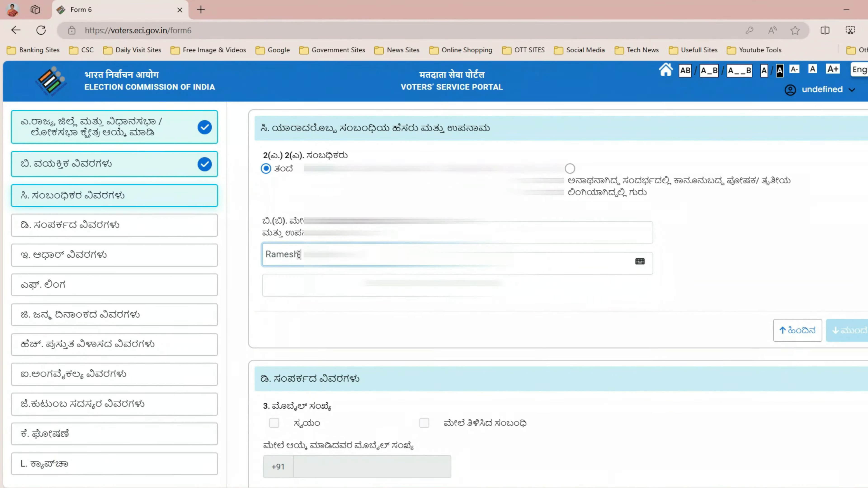
key(Tab)
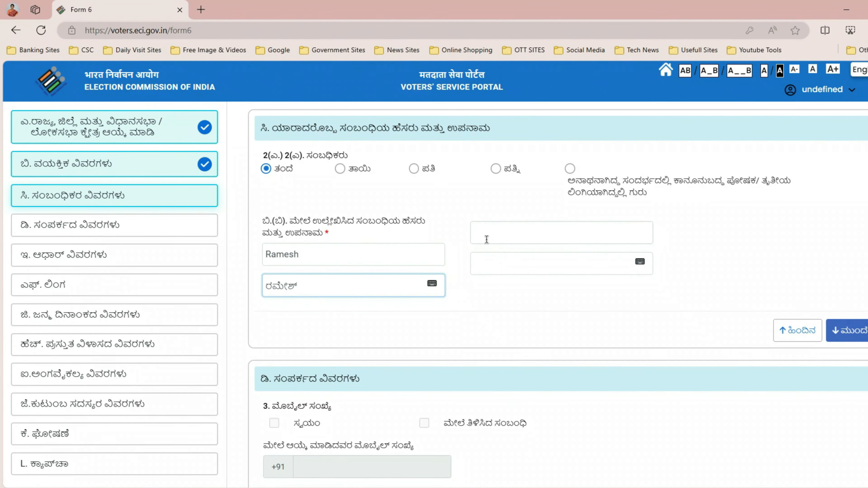
click(486, 238)
text(C S)
key(Tab)
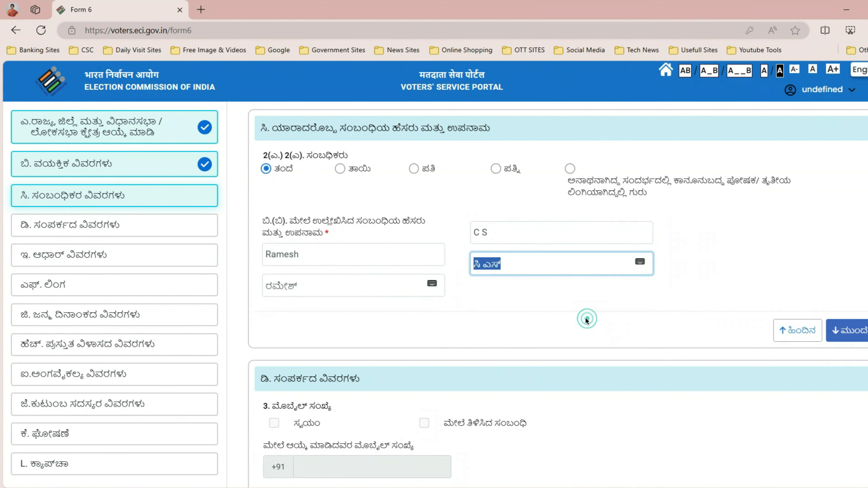
Mark the mobile number as the applicant's own and enter the Aadhaar number.
click(846, 332)
click(273, 171)
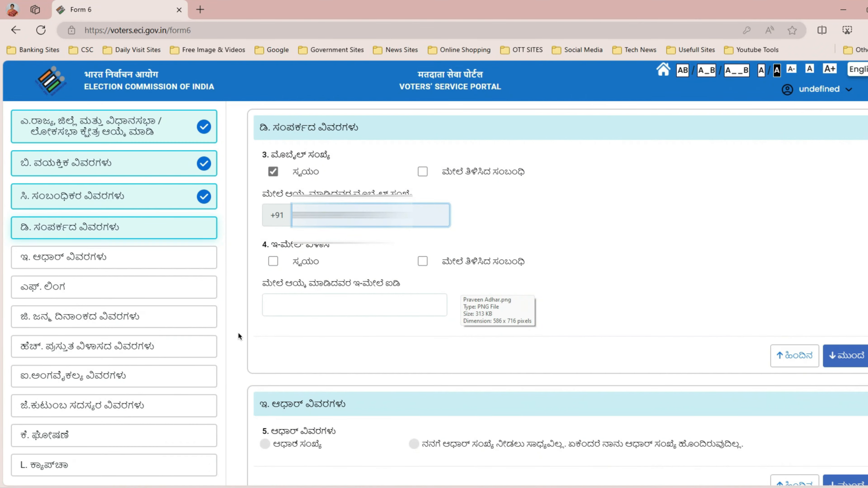
click(845, 356)
click(265, 168)
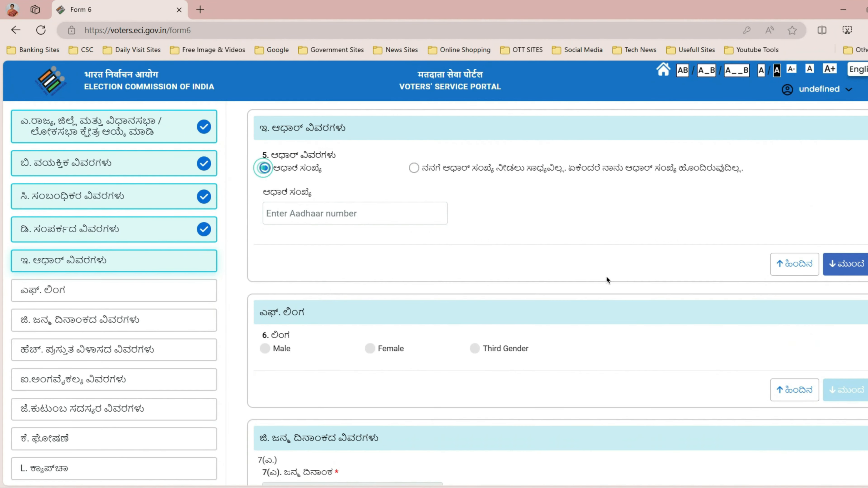
click(392, 221)
text(•••••)
text(•••••••)
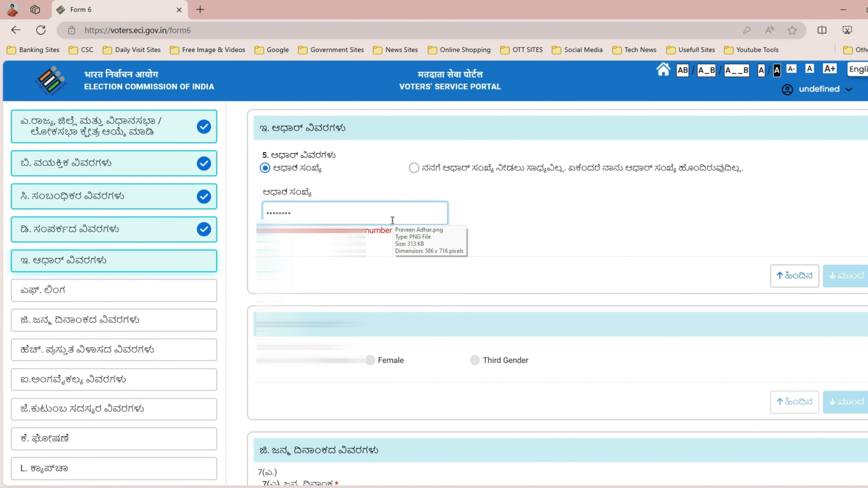
click(846, 263)
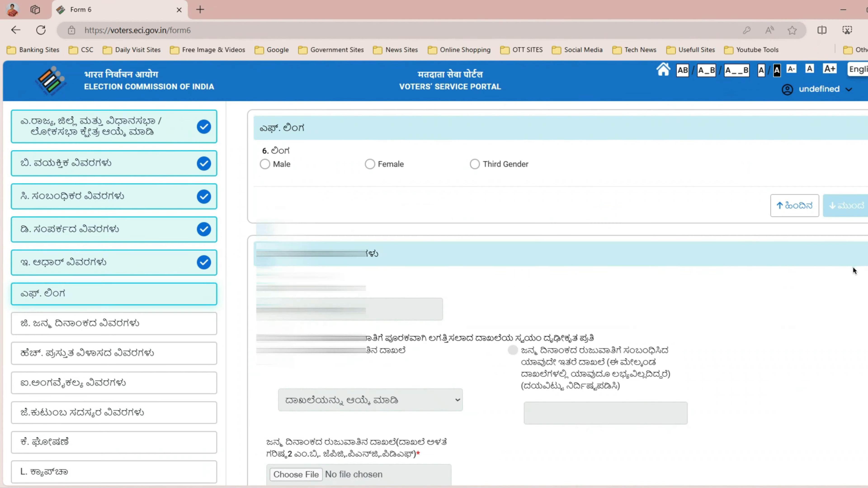
click(265, 164)
click(276, 310)
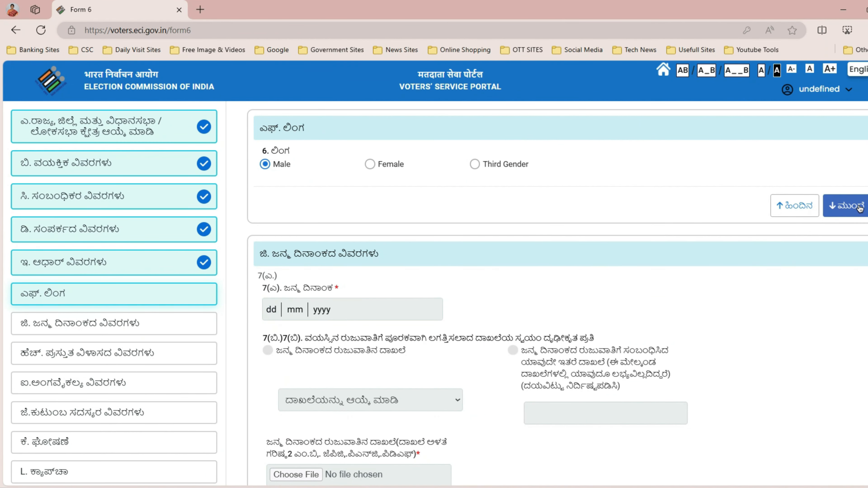
click(850, 206)
click(276, 183)
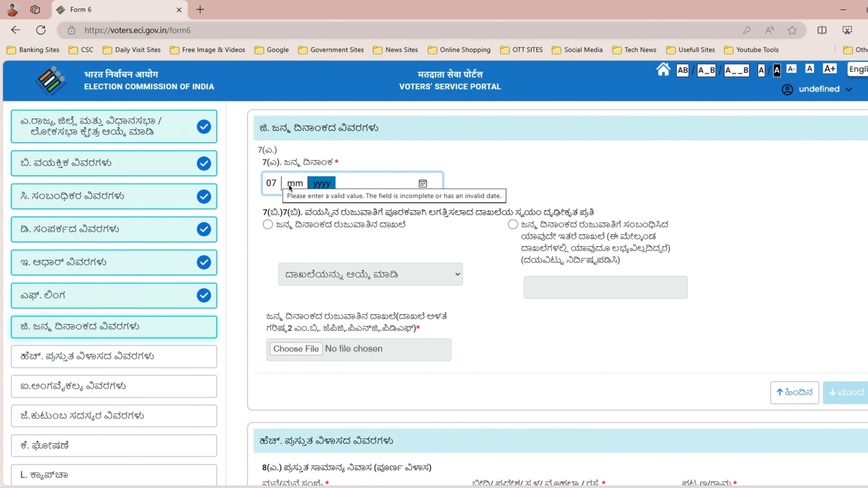
click(290, 185)
click(330, 187)
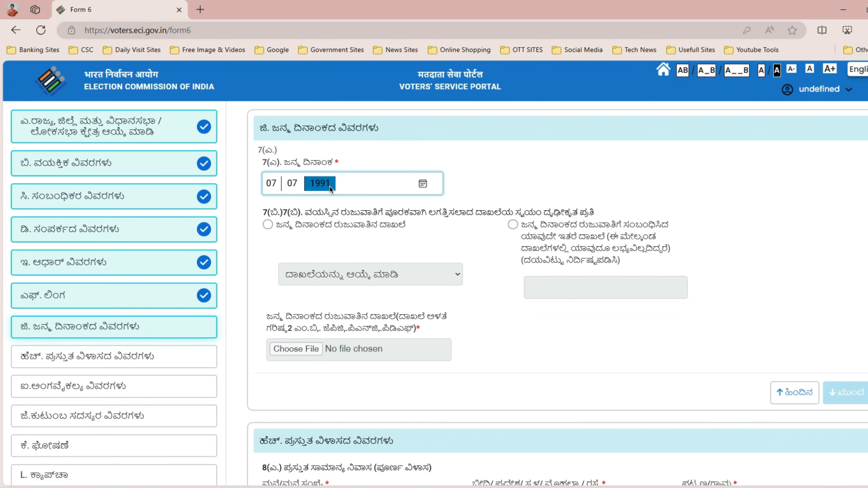
Attach an Aadhaar Card image as date-of-birth proof and begin the present address.
click(267, 224)
click(349, 274)
click(349, 329)
click(507, 324)
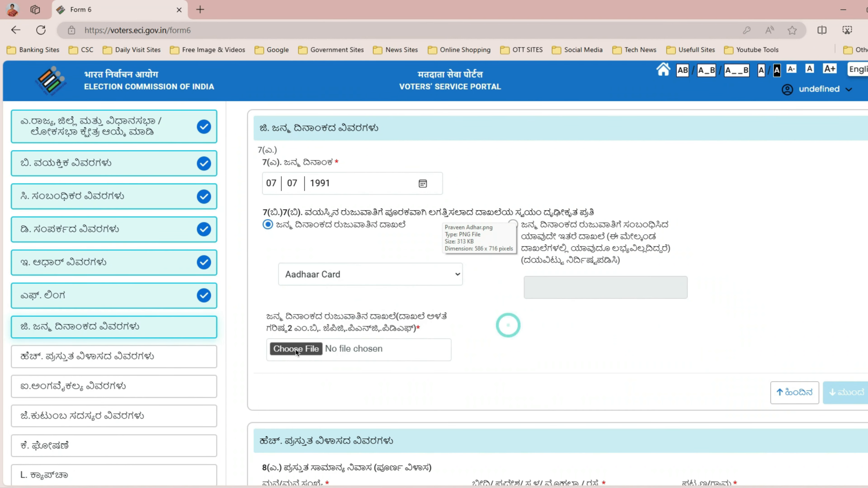
click(296, 349)
click(133, 155)
click(363, 239)
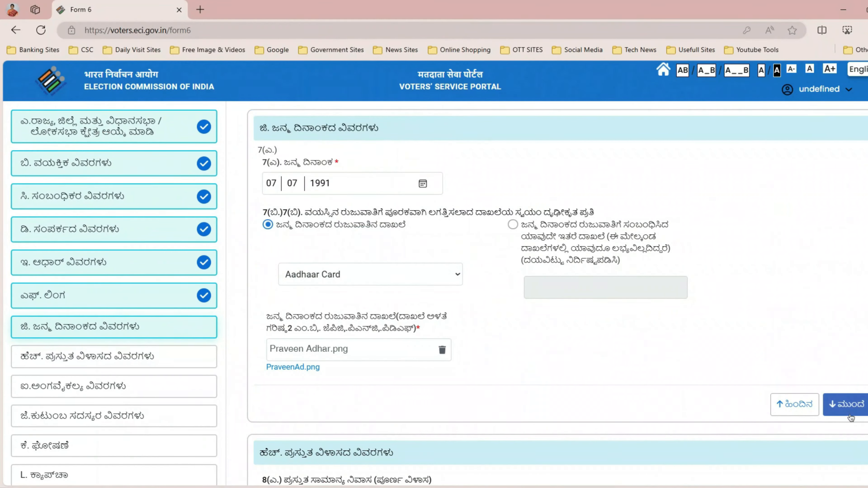
click(848, 416)
text(qhi)
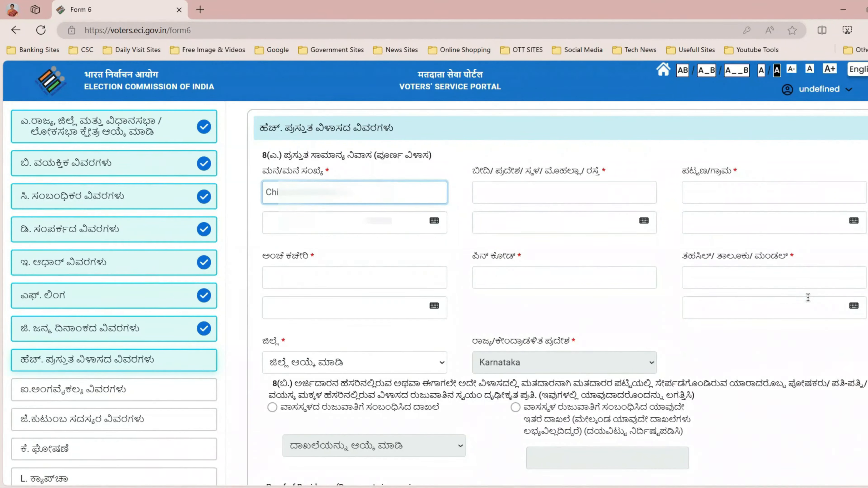
text(aya)
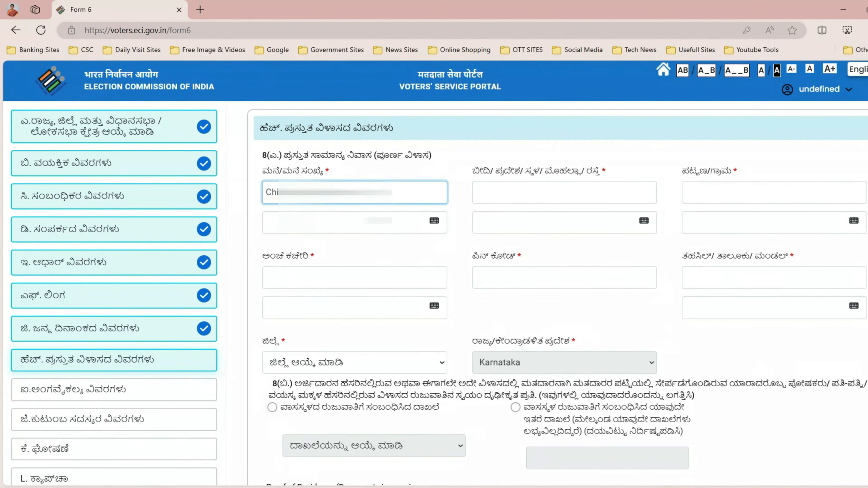
Fill in the current address's street, town, post office, PIN code and taluk.
click(508, 195)
text(Ha)
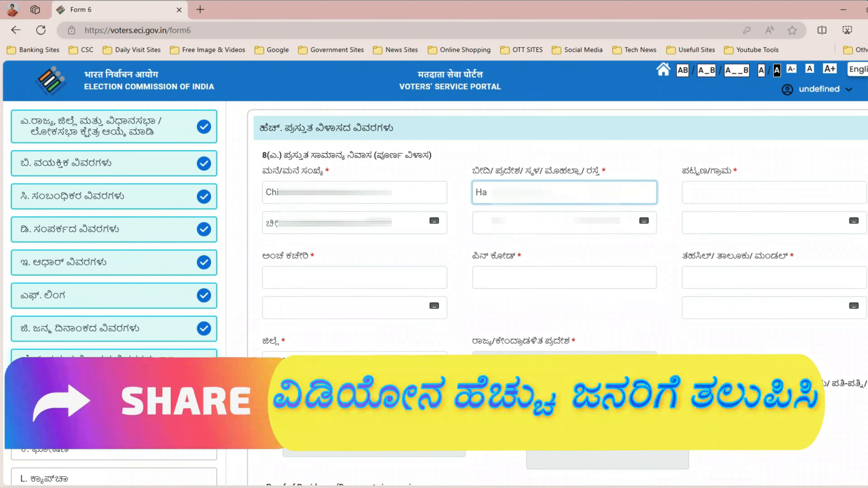
text(ri)
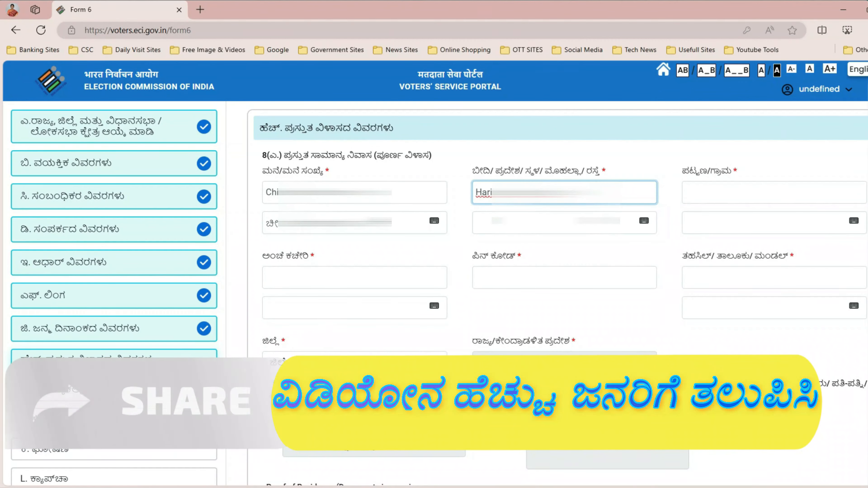
click(791, 198)
text(Ha)
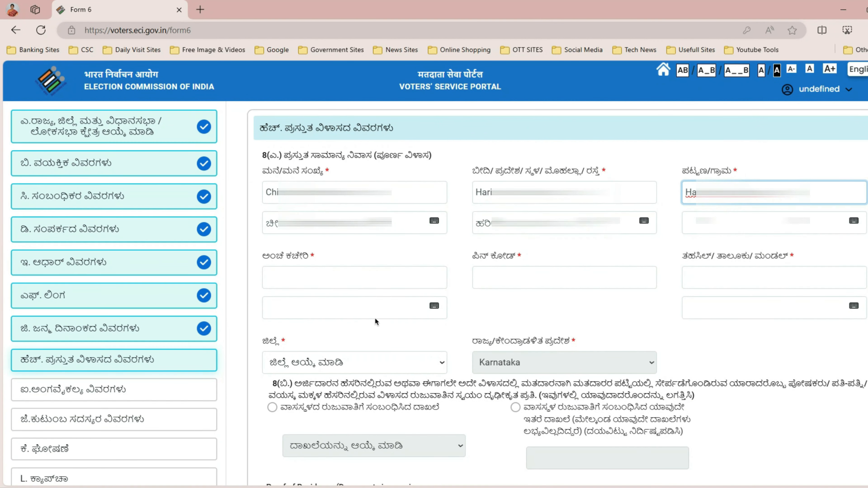
click(372, 275)
text(Ch)
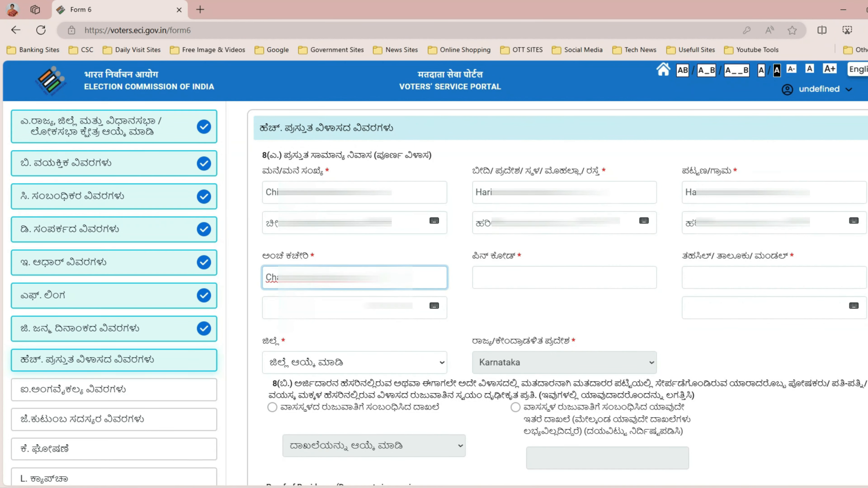
click(513, 277)
text(562)
click(721, 277)
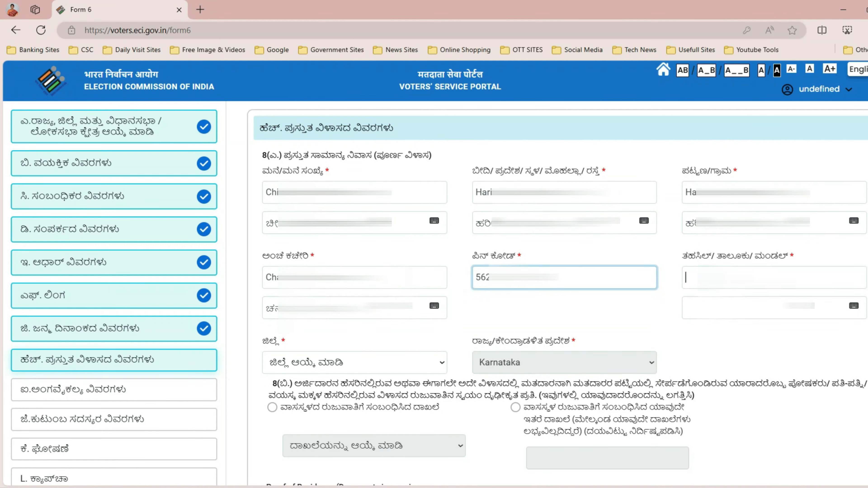
text(Cha)
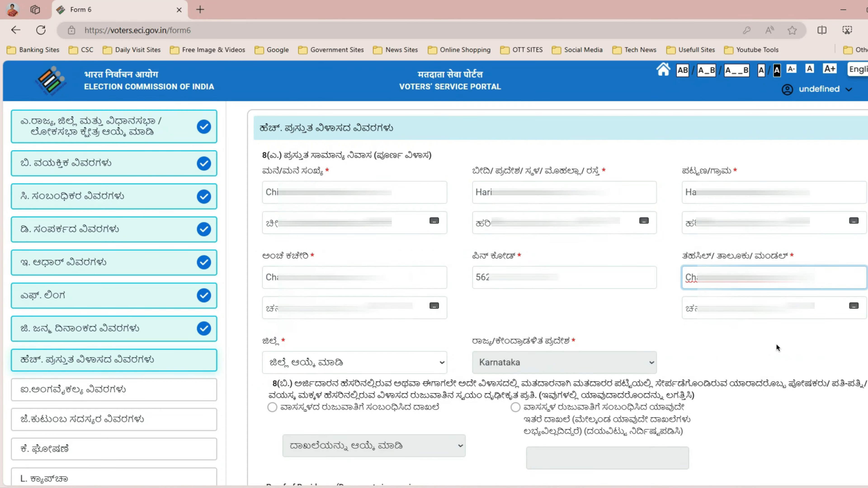
Retype the Kannada house number using the on-screen Inscript keyboard.
click(433, 220)
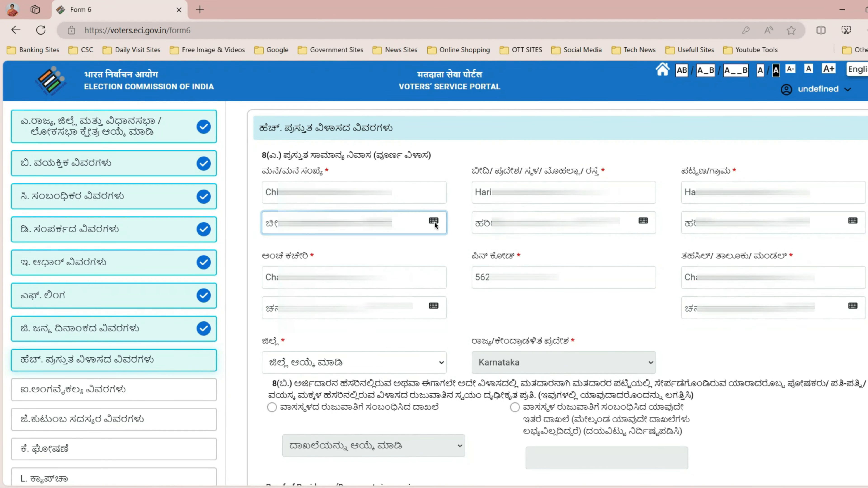
drag(408, 219, 266, 226)
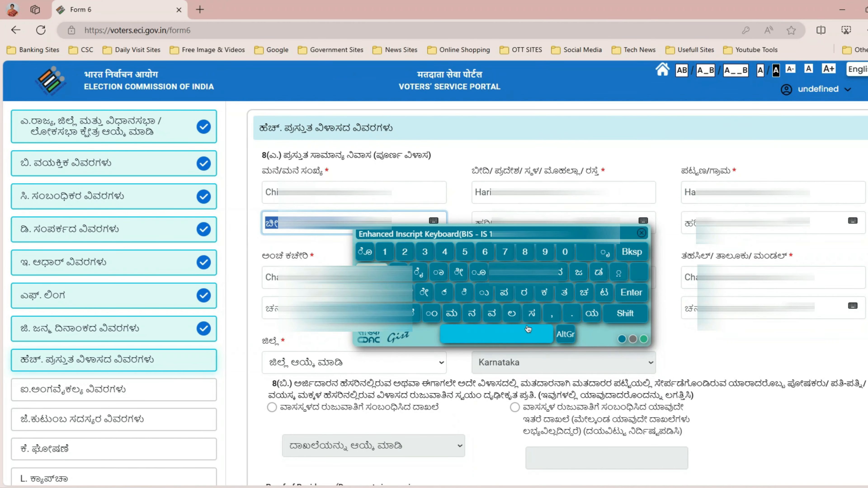
click(583, 295)
click(463, 295)
click(522, 294)
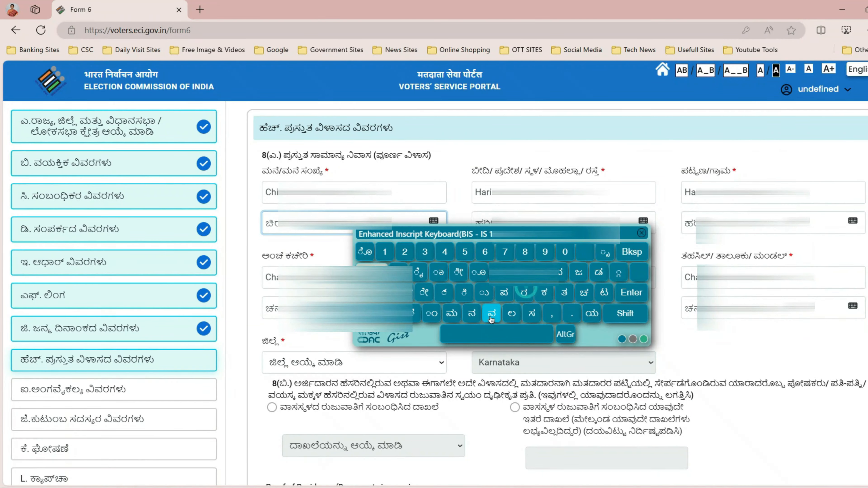
click(472, 315)
click(443, 295)
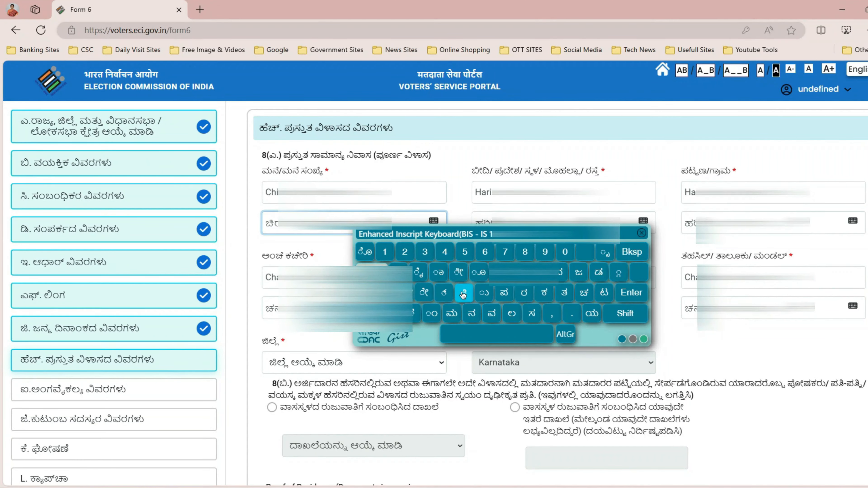
click(641, 233)
Upload an Aadhaar Card image as residence proof and finish the address section.
scroll(679, 303, down, 3)
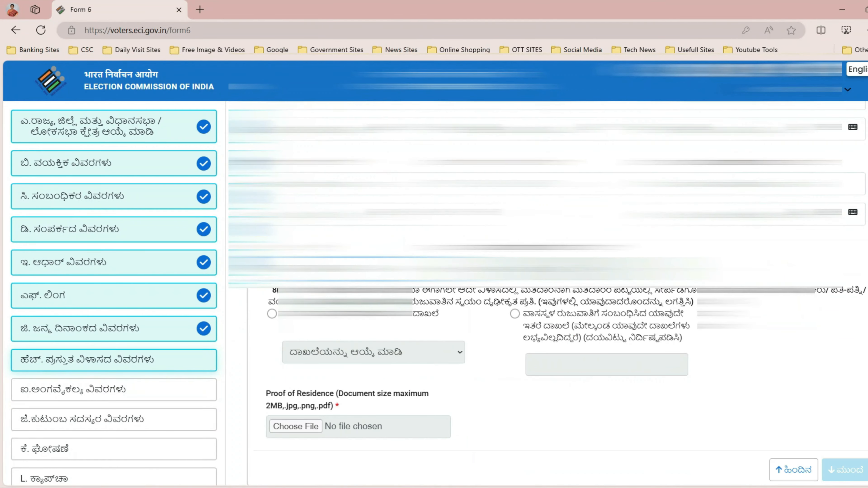
click(271, 314)
click(330, 354)
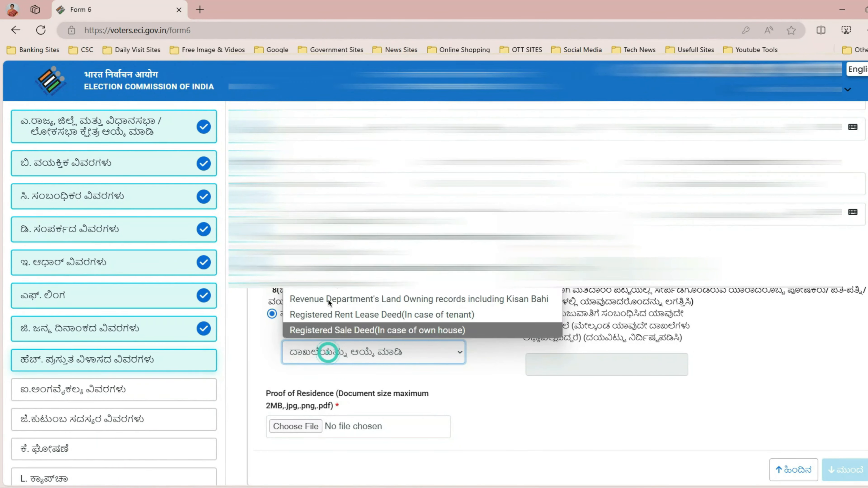
click(329, 252)
click(297, 422)
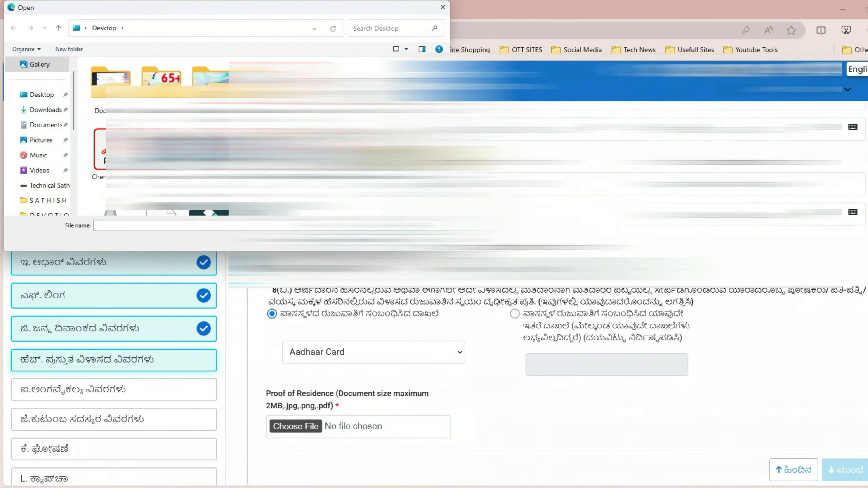
double_click(312, 154)
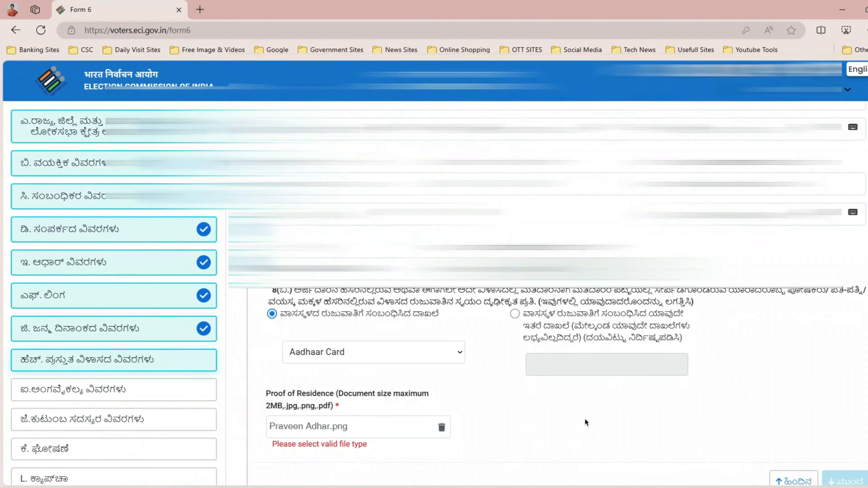
scroll(585, 422, down, 3)
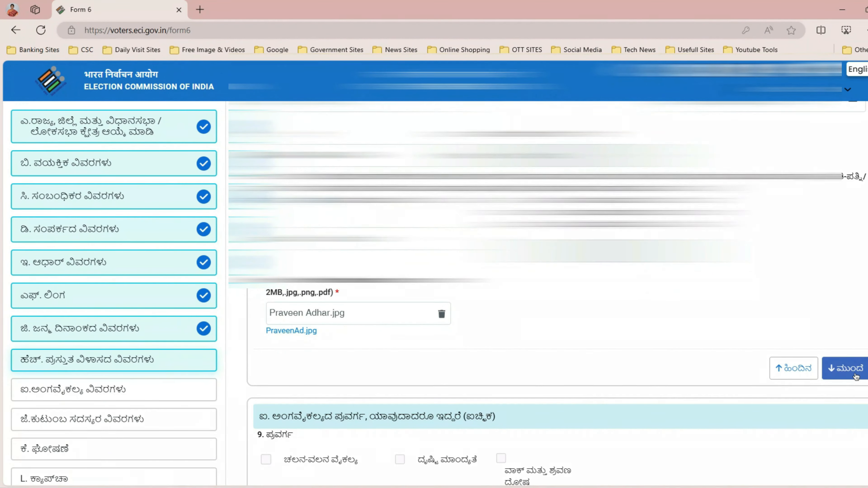
click(854, 372)
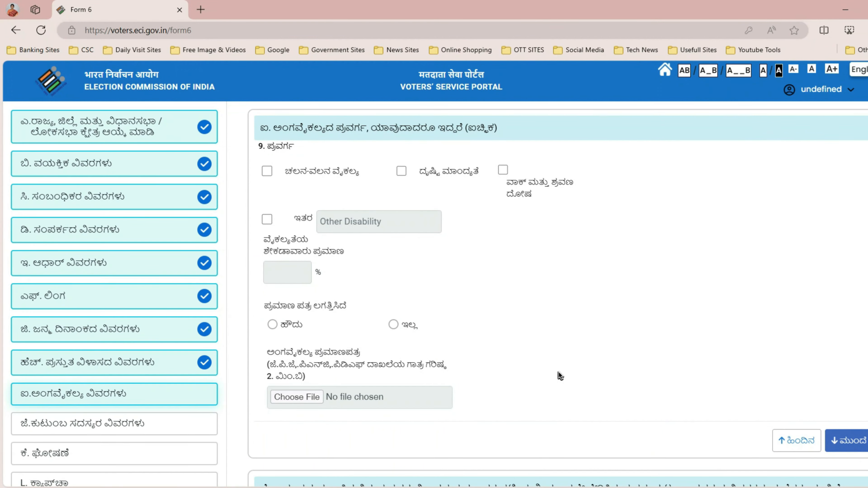
Skip the disability section without entering any details.
click(855, 440)
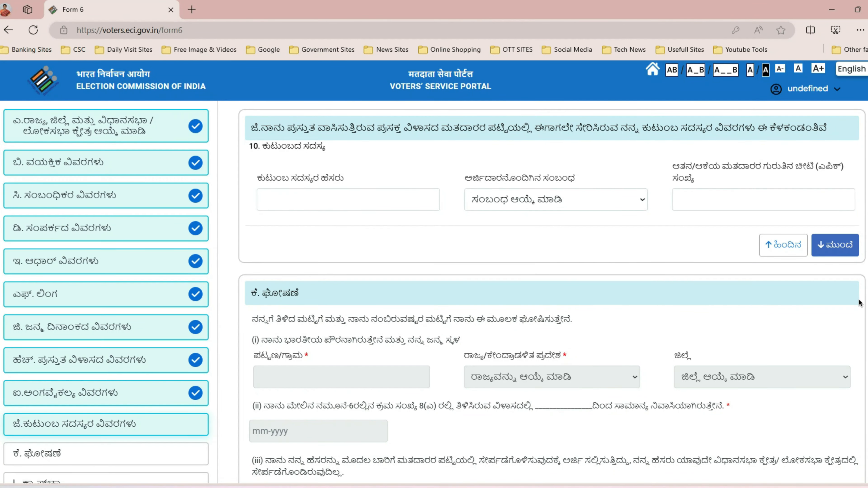
Skip family members and set the birthplace town, with Karnataka as state and its district.
click(840, 247)
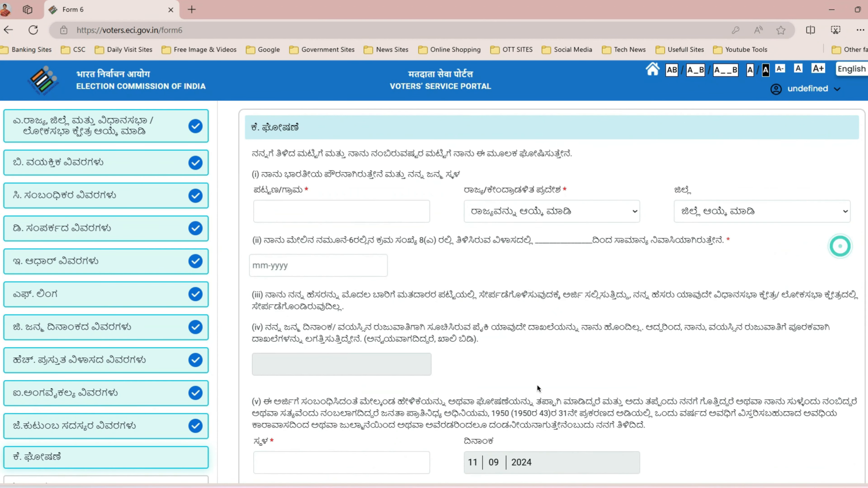
click(371, 206)
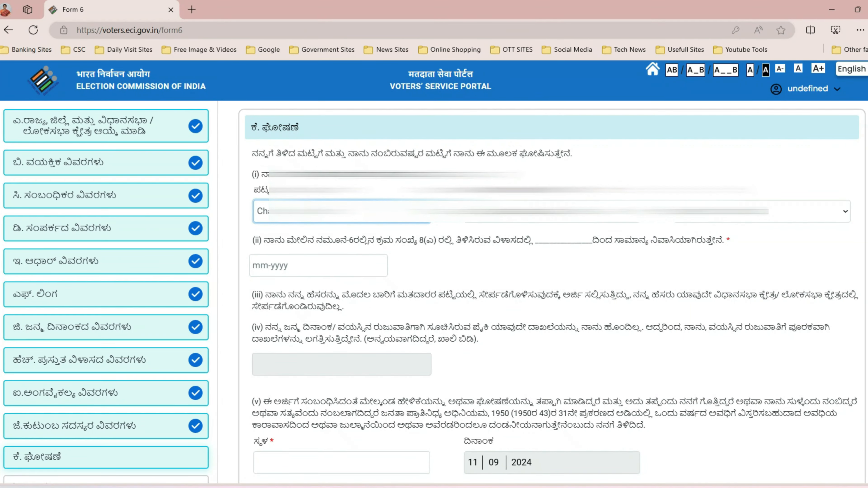
click(552, 212)
key(k)
key(Return)
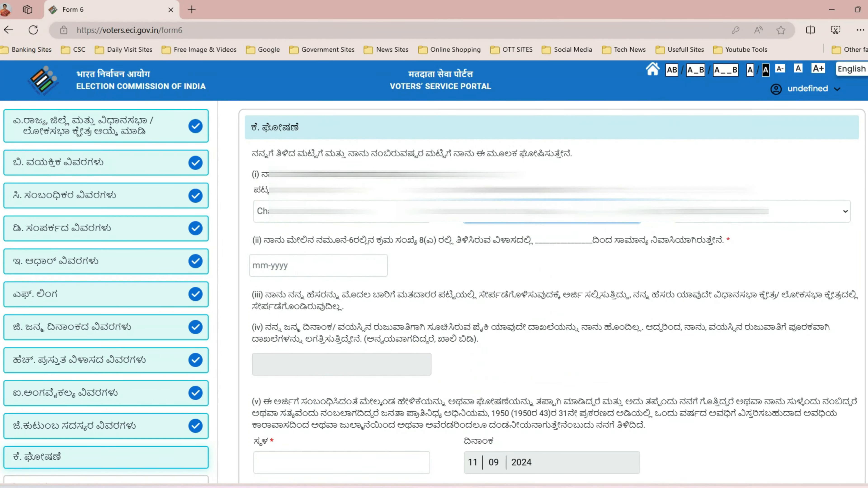
click(758, 212)
key(r)
key(Return)
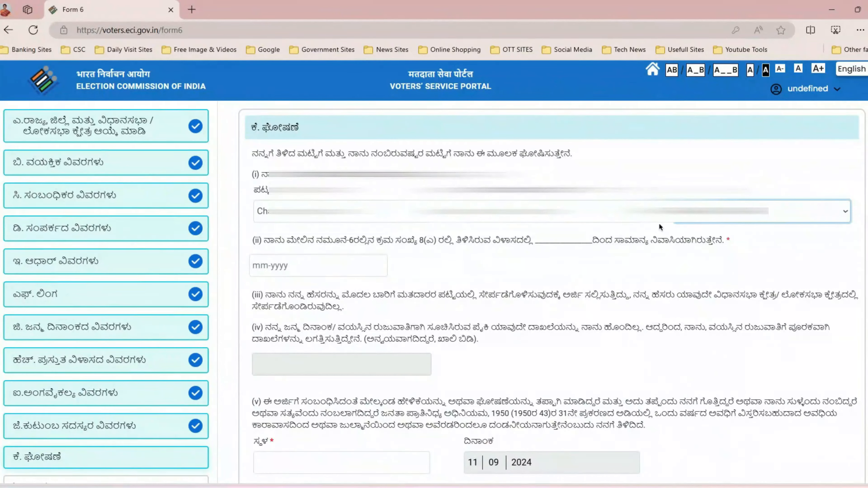
Enter residence since 07-2022 and fill in the place of declaration.
click(259, 266)
text(07-202)
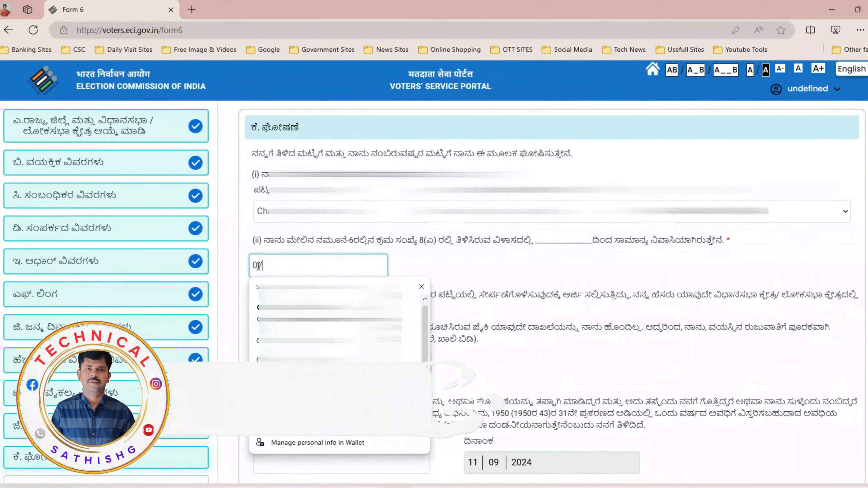
text(2)
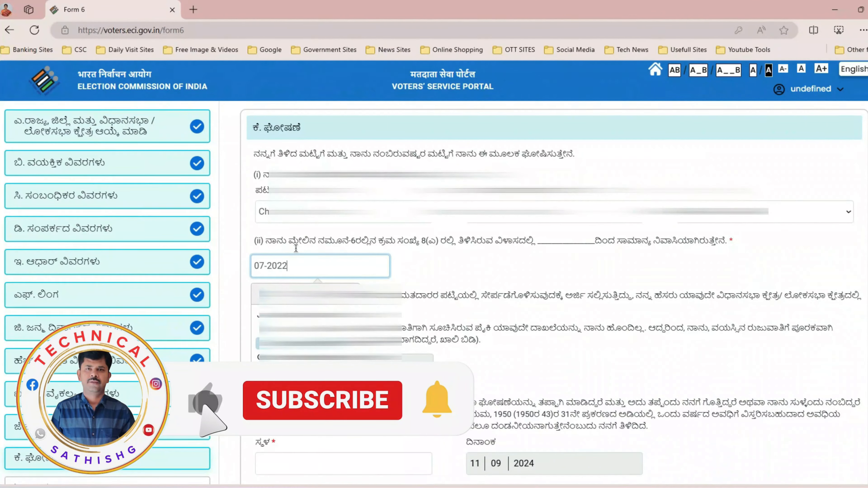
click(272, 343)
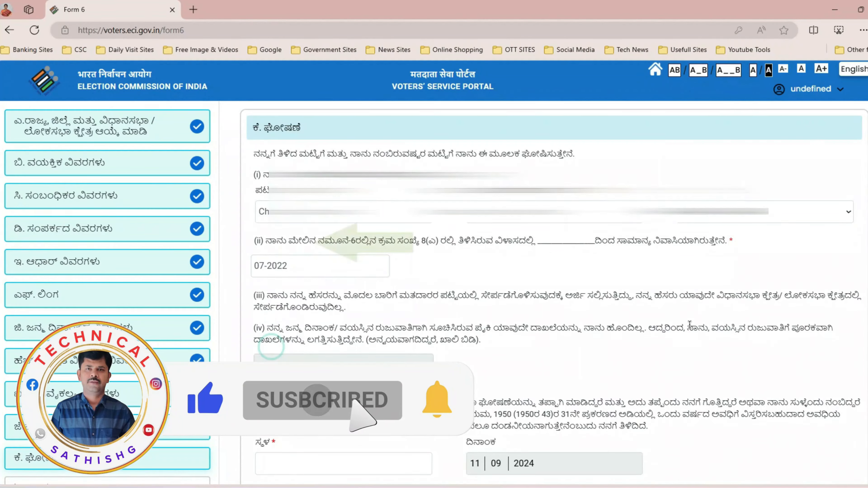
scroll(689, 325, down, 1)
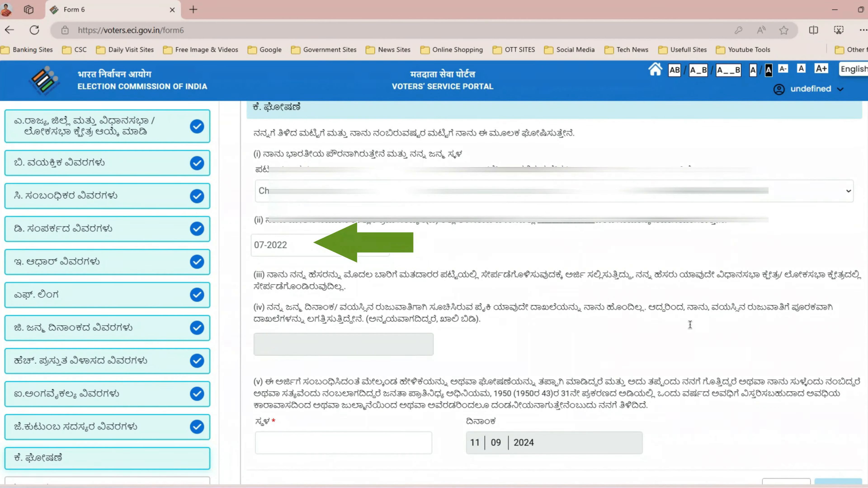
scroll(689, 323, down, 3)
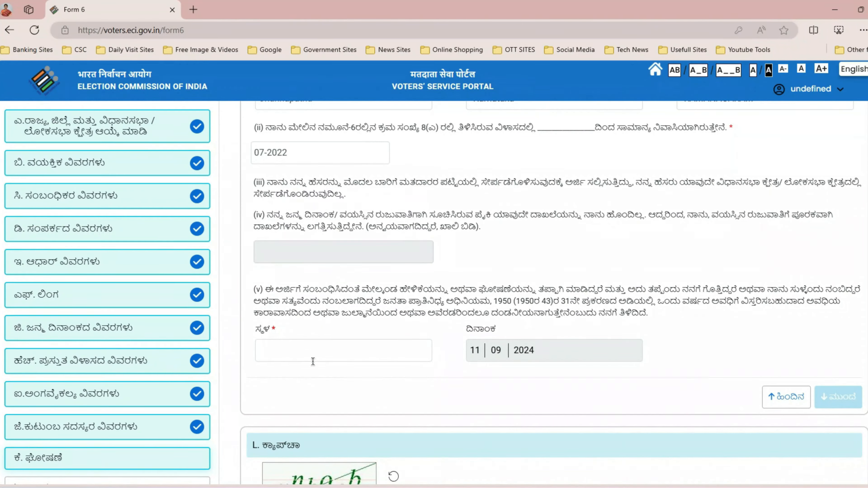
click(313, 354)
text(Ch)
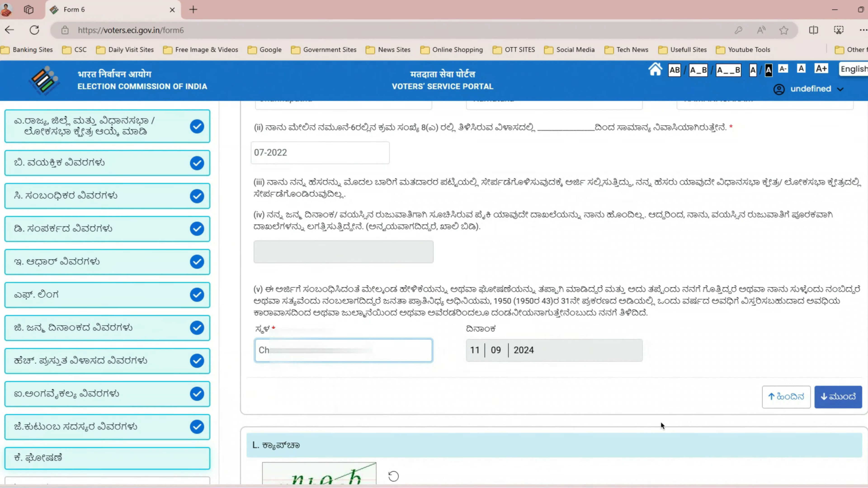
click(632, 420)
Type the characters shown in the captcha image into the Captcha field.
scroll(588, 452, down, 5)
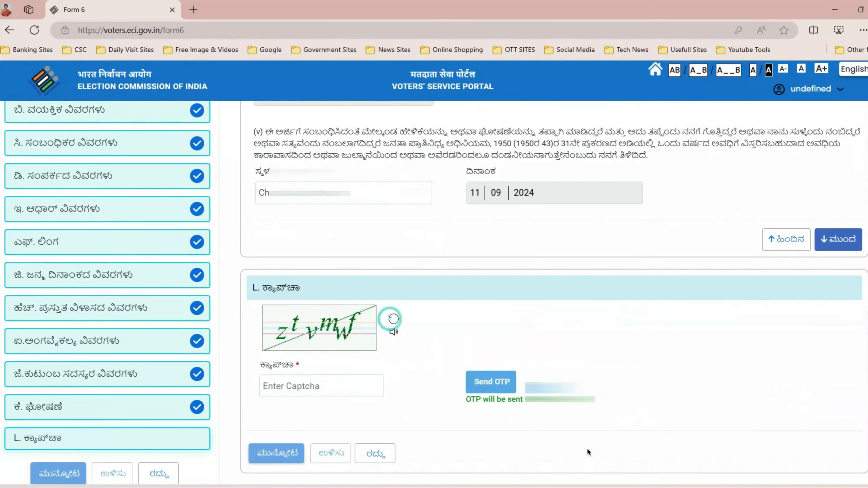
click(300, 385)
text(zt)
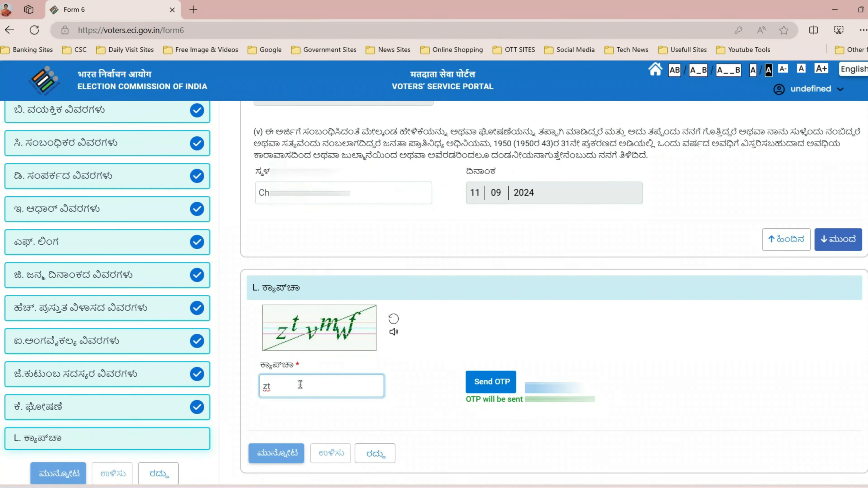
text(vmwf)
Scroll through the whole completed form to review every section.
scroll(842, 422, up, 20)
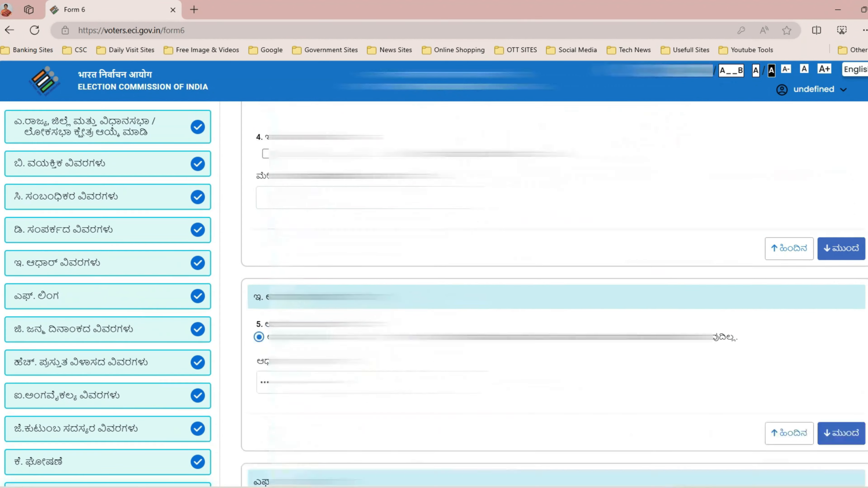
scroll(553, 294, down, 8)
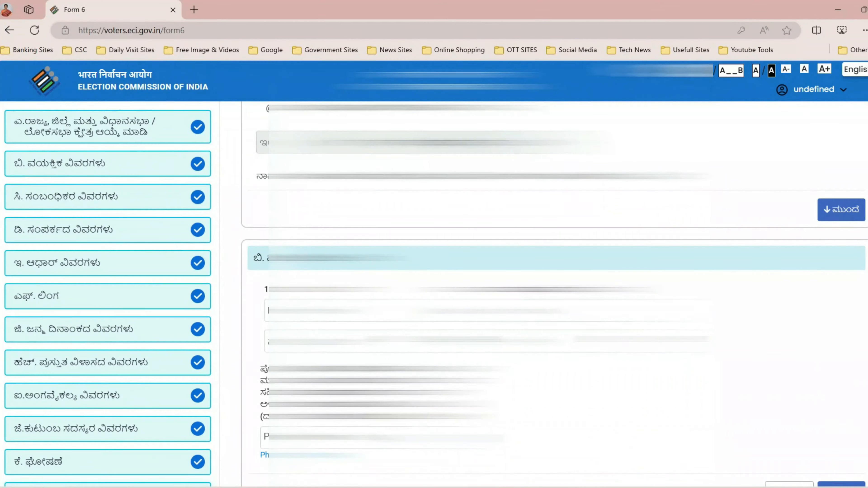
scroll(554, 294, down, 3)
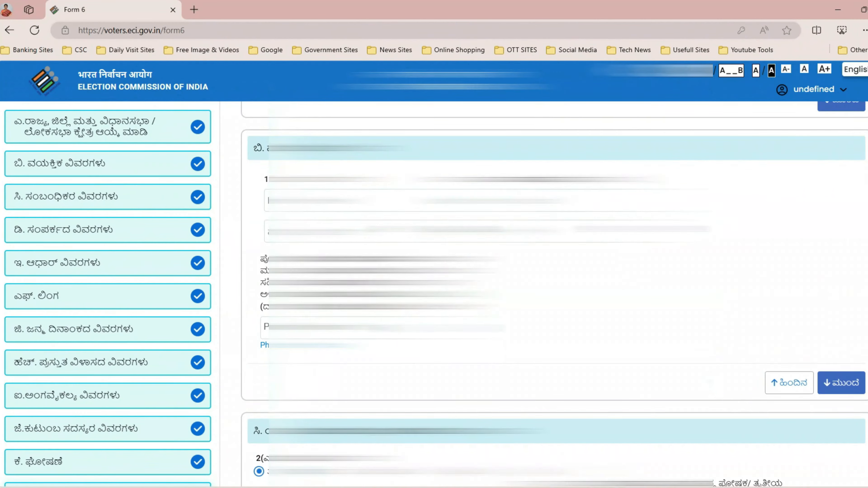
scroll(553, 294, down, 3)
scroll(554, 294, down, 5)
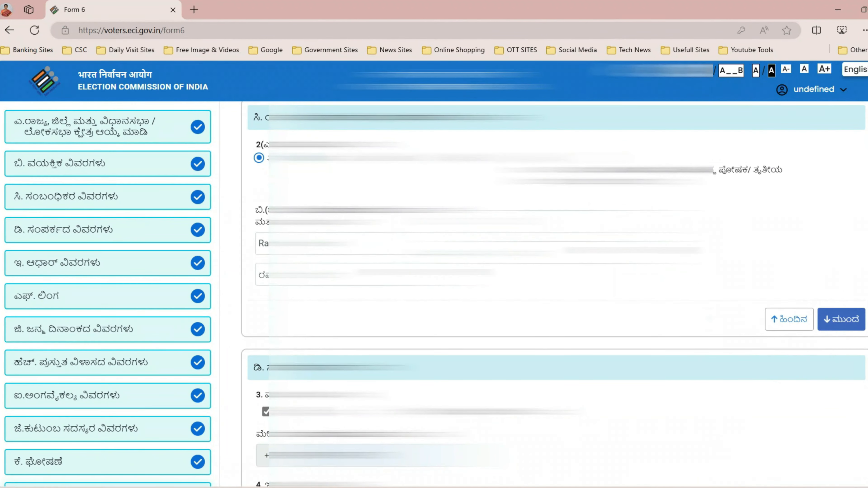
scroll(553, 294, down, 5)
scroll(554, 294, down, 20)
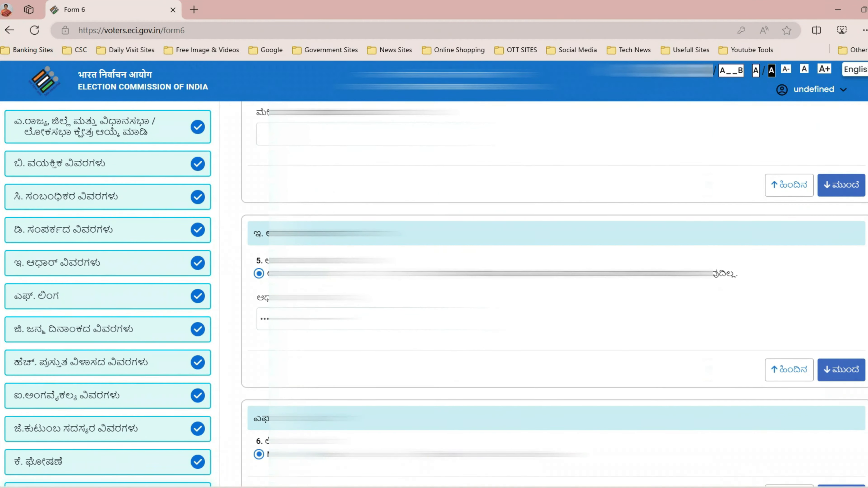
scroll(554, 294, down, 5)
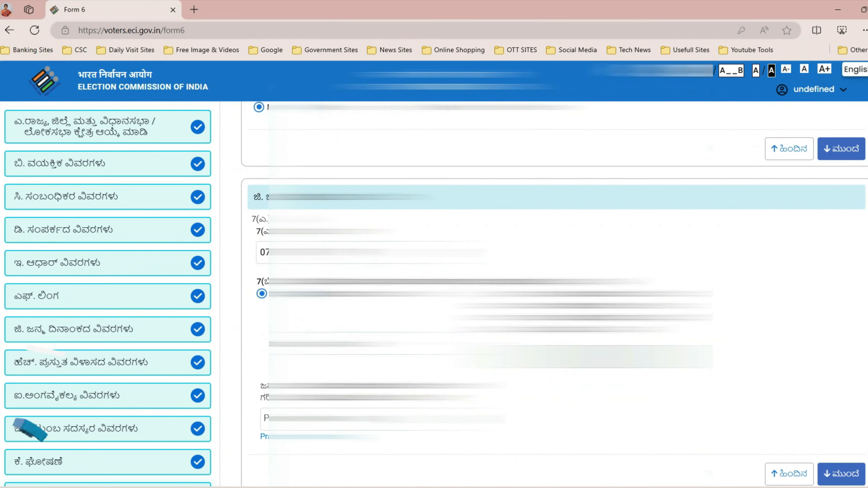
scroll(554, 294, down, 12)
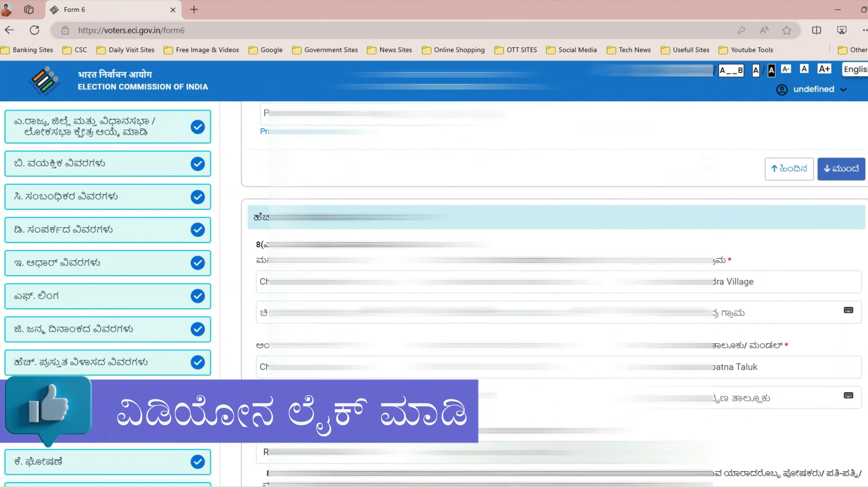
scroll(553, 294, down, 15)
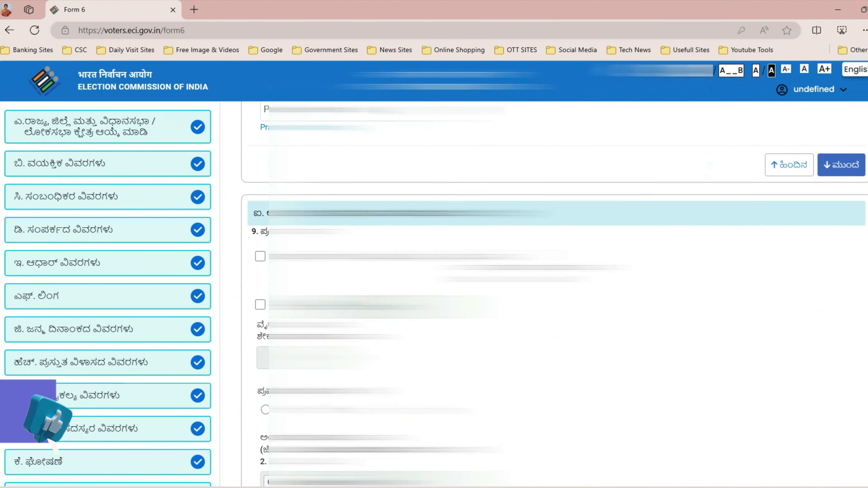
scroll(554, 294, down, 9)
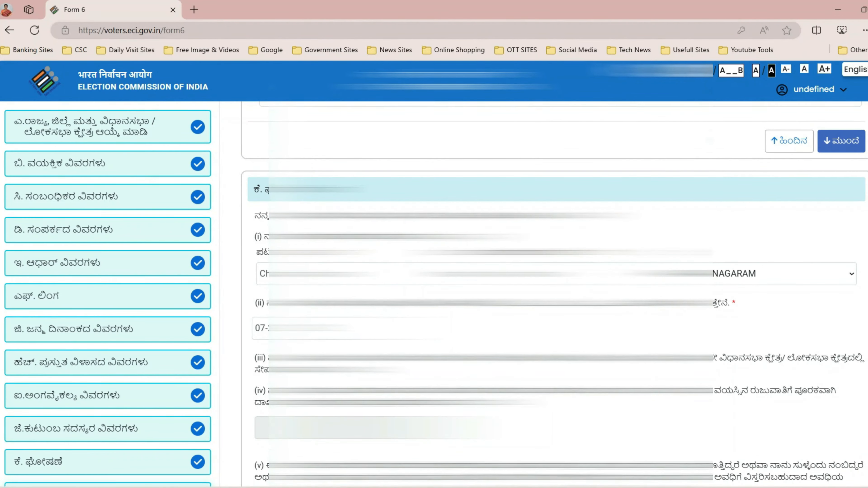
scroll(553, 294, down, 5)
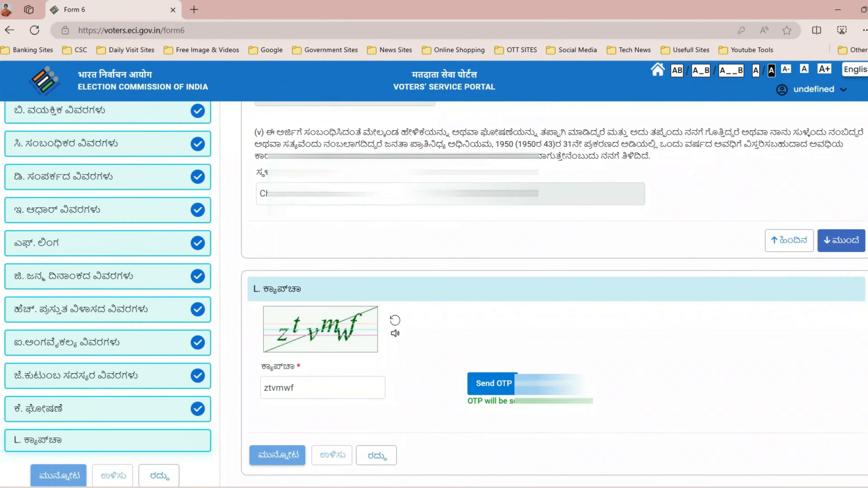
Request an OTP, enter the received code, and open the form preview.
click(497, 384)
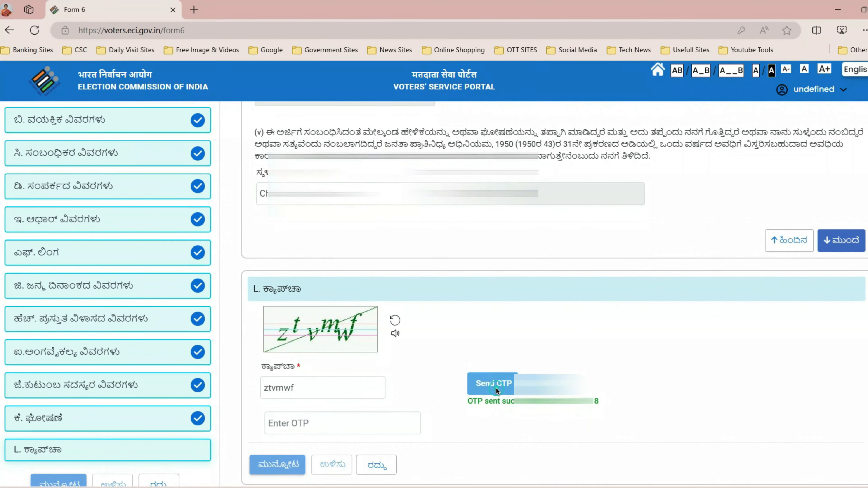
click(378, 424)
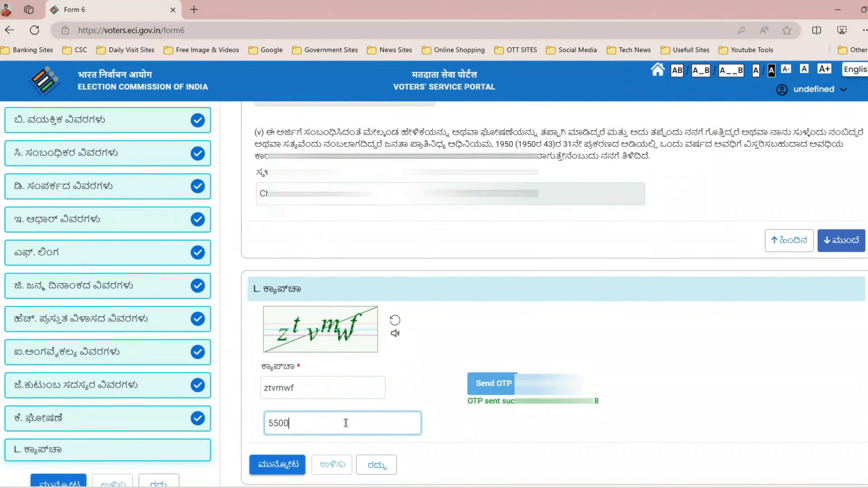
click(287, 467)
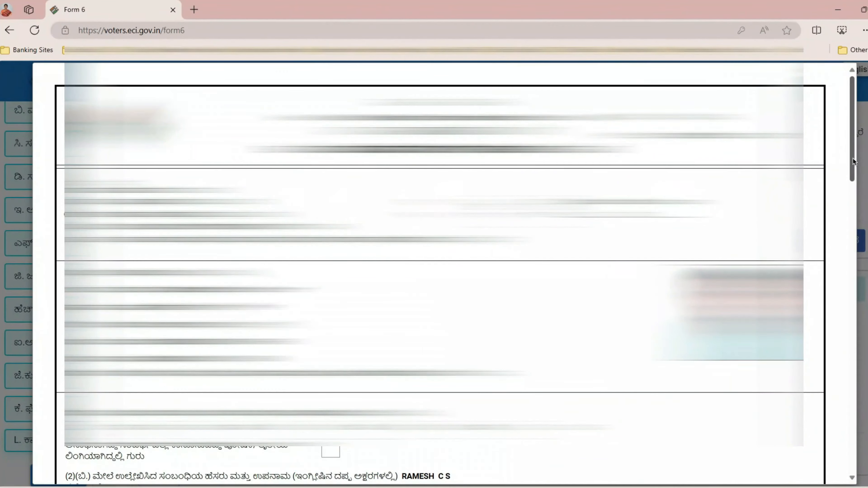
Scroll to the end of the Form 6 preview and submit it with ಸಲ್ಲಿಸು (Submit).
drag(852, 160, 852, 450)
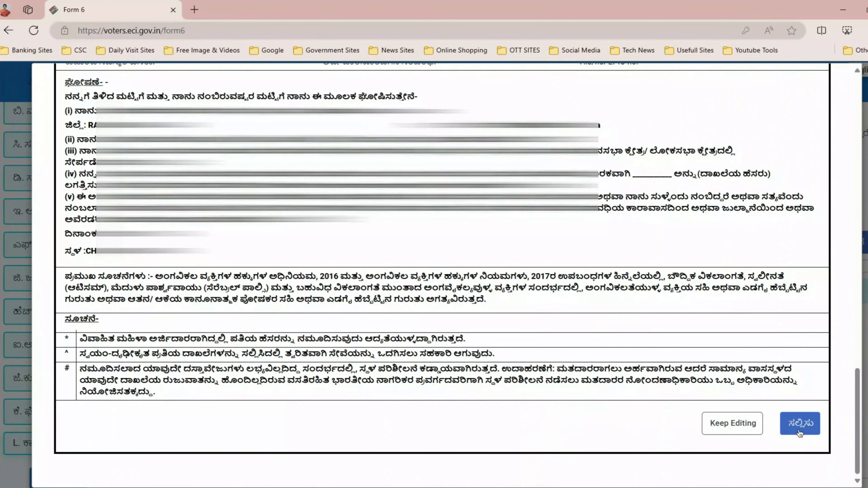
click(799, 432)
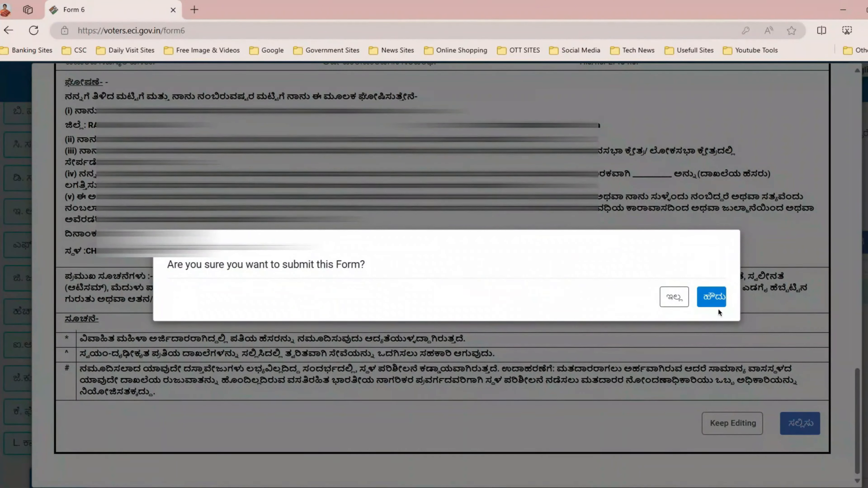
Confirm submission with ಹೌದು (Yes), dismiss the save-password popup, and download the acknowledgement.
click(721, 296)
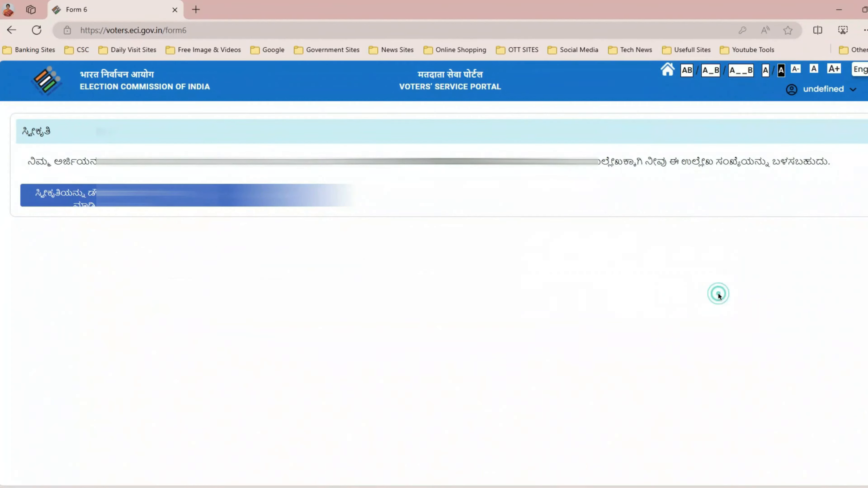
click(760, 176)
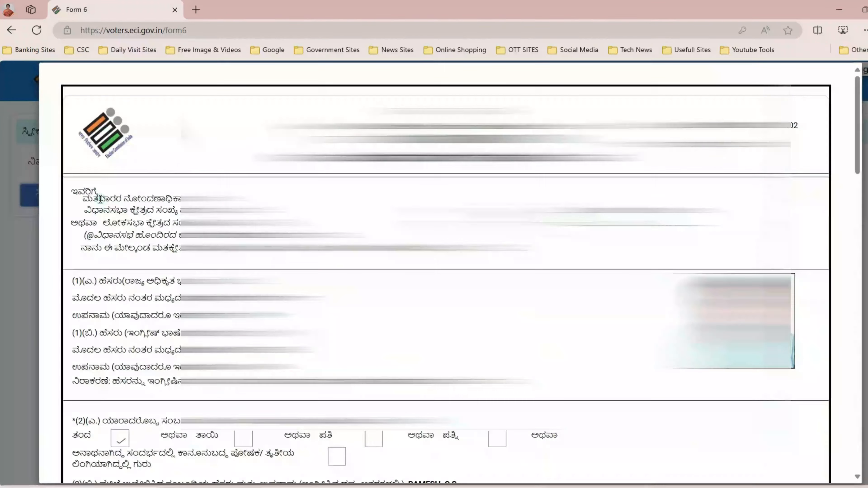
click(100, 200)
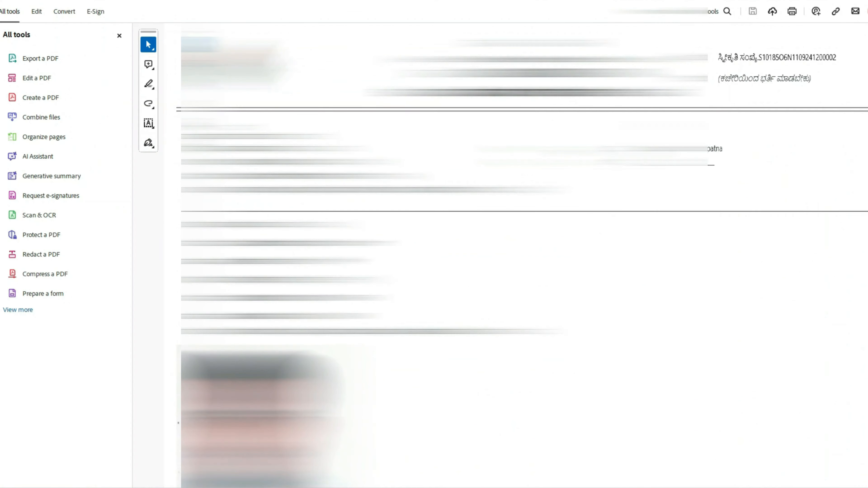
scroll(774, 280, down, 4)
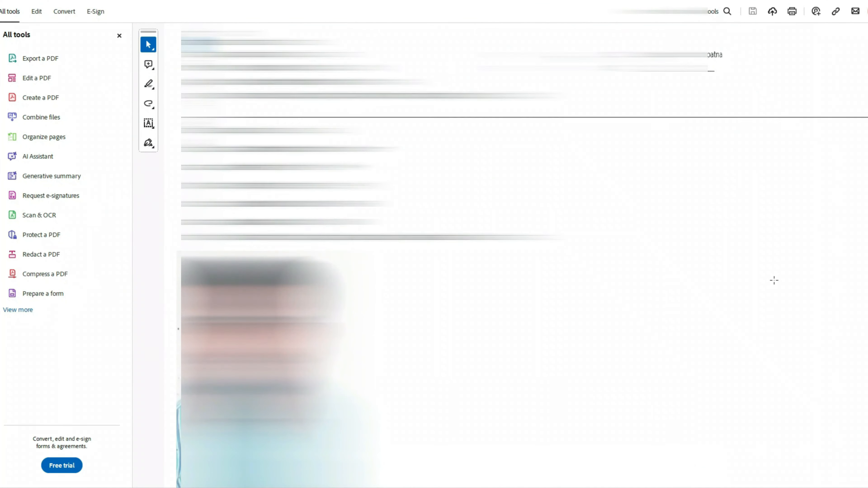
scroll(774, 281, down, 7)
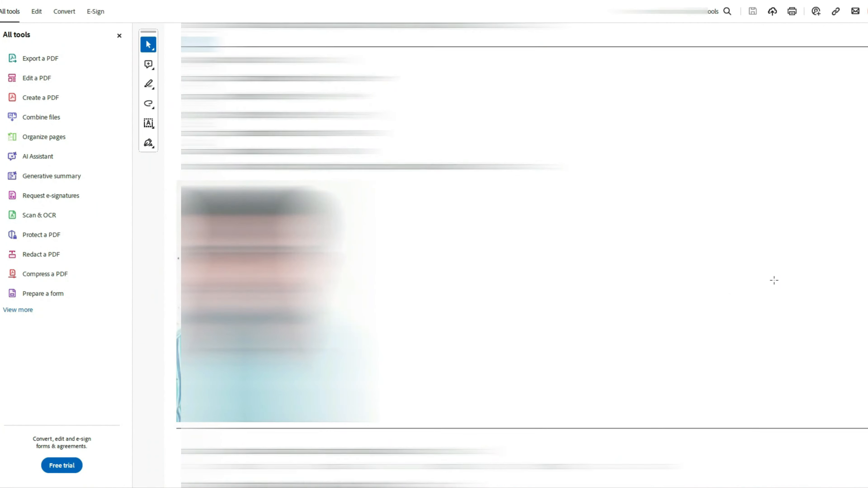
scroll(774, 276, down, 3)
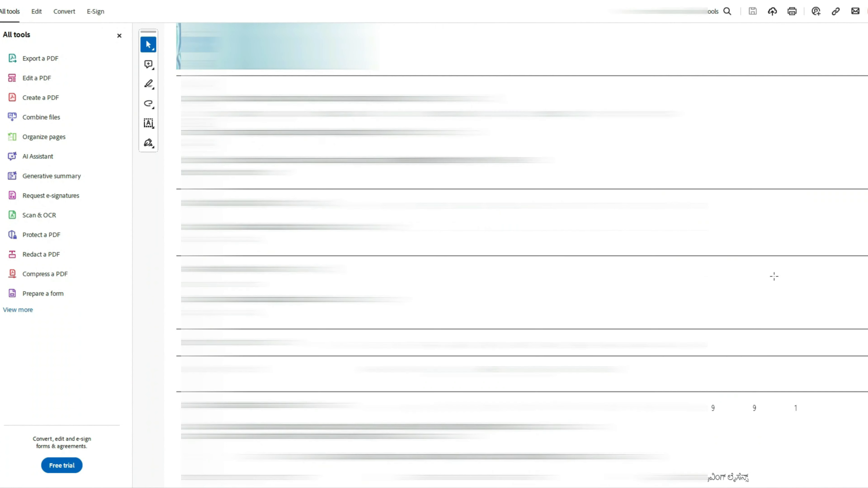